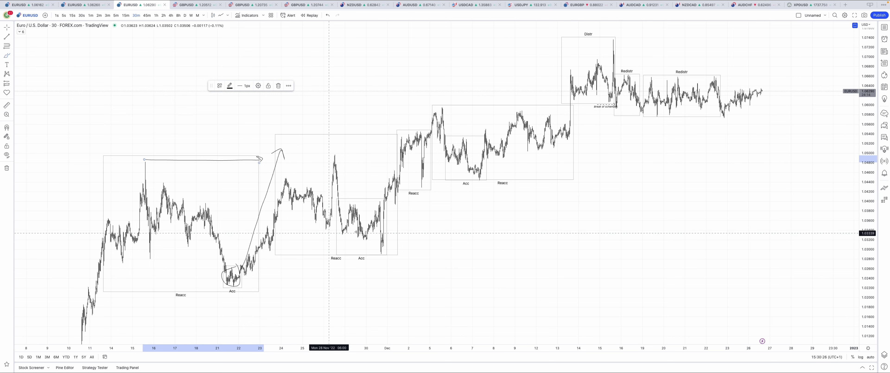
- Brush a loop around the late-November Acc range with an upward stroke and an arrow across the highs, and undo all brush marks
mouse_move(384, 199)
mouse_down()
mouse_move(338, 200)
mouse_move(339, 243)
mouse_move(380, 259)
mouse_up()
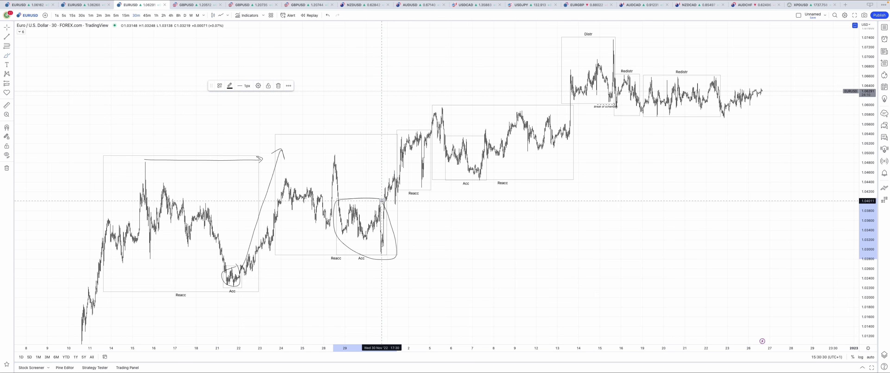
drag(382, 201, 404, 143)
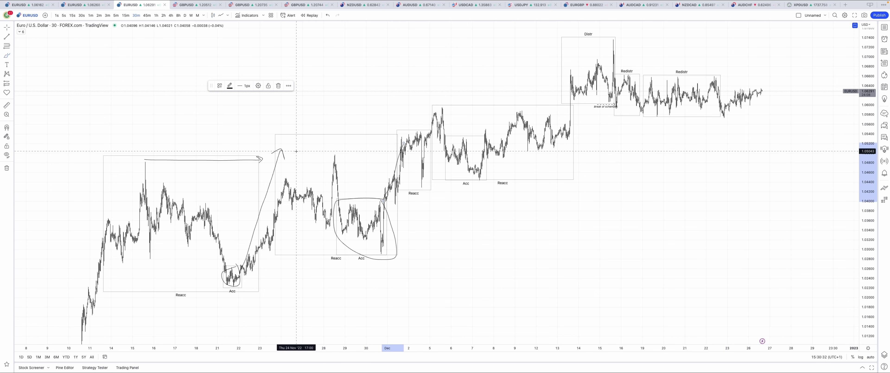
drag(296, 151, 328, 151)
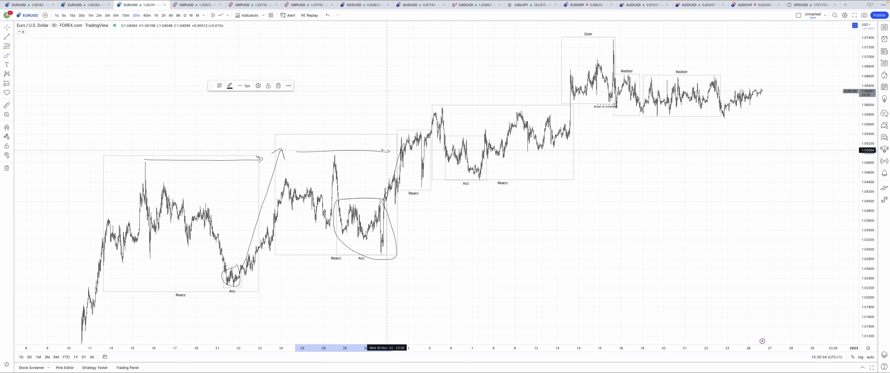
key(ctrl+z)
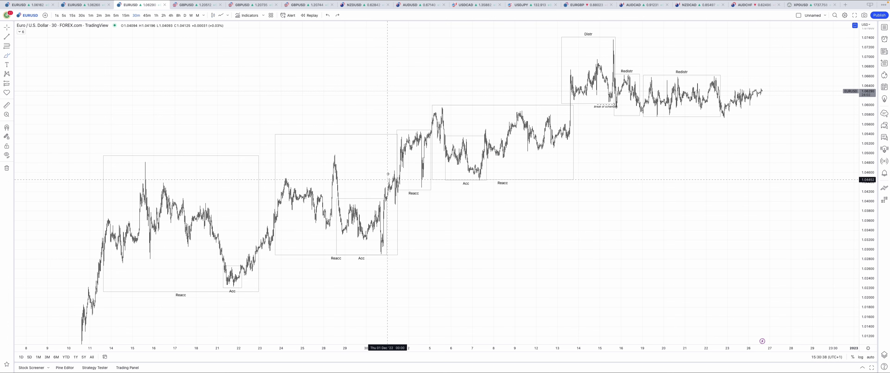
- Brush the dip and rally through the early-December Reacc range with a line at its low, and undo the brush marks
scroll(402, 162, up, 2)
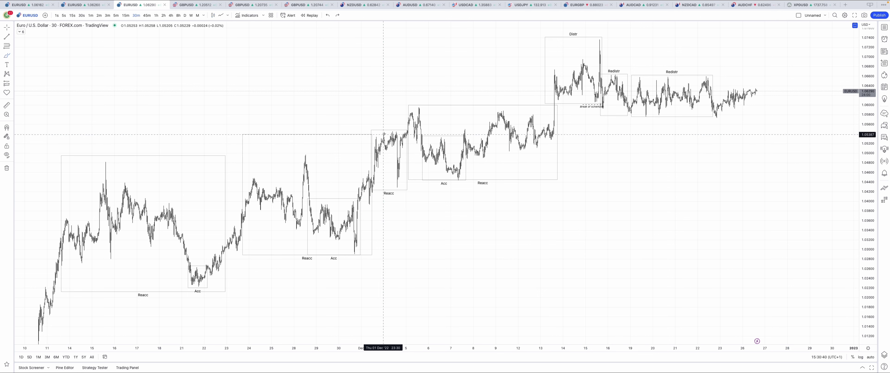
mouse_move(392, 133)
mouse_down()
mouse_move(397, 182)
mouse_move(412, 113)
mouse_up()
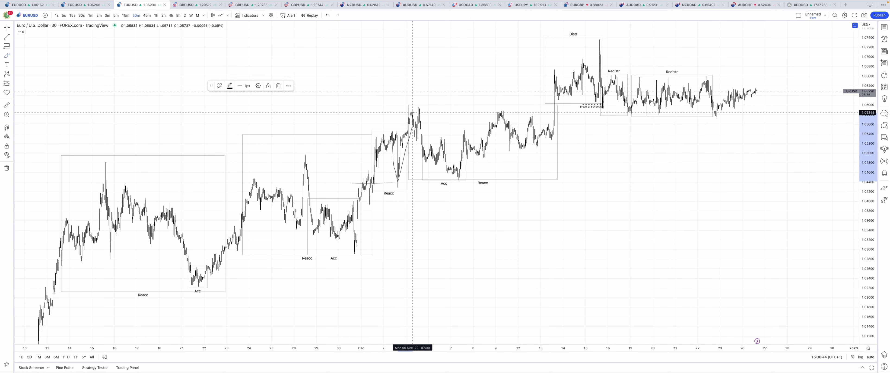
key(ctrl+z)
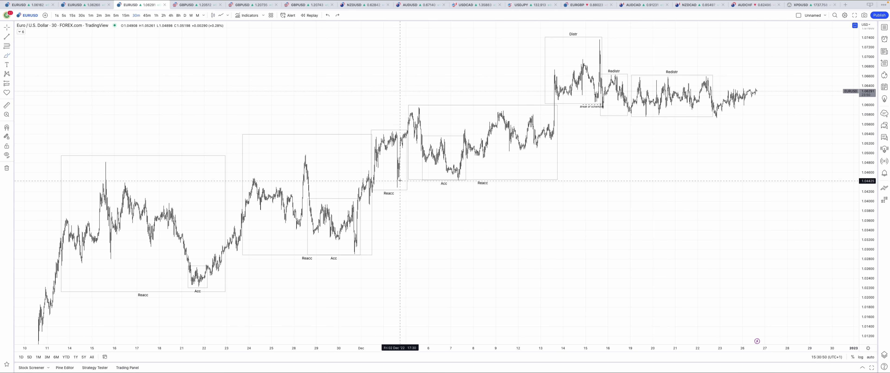
- Brush an outline linking the Reacc low to the December Acc low, mark the small range above it, and undo the marks
mouse_move(399, 173)
mouse_down()
mouse_move(457, 176)
mouse_move(400, 184)
mouse_move(399, 175)
mouse_up()
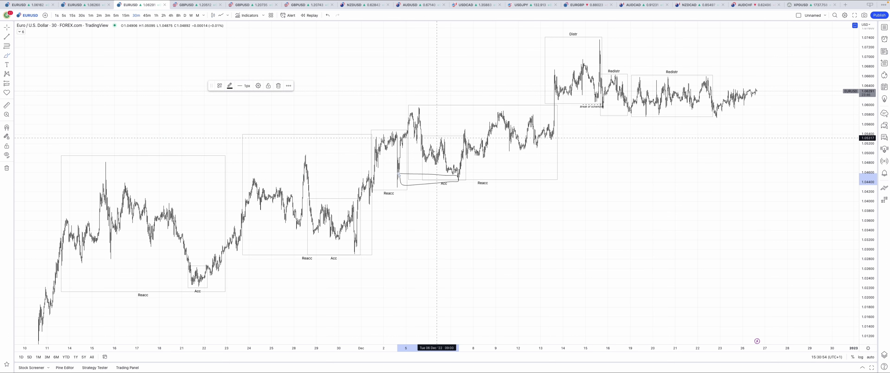
mouse_move(457, 163)
mouse_down()
mouse_move(446, 164)
mouse_move(445, 177)
mouse_move(454, 178)
mouse_up()
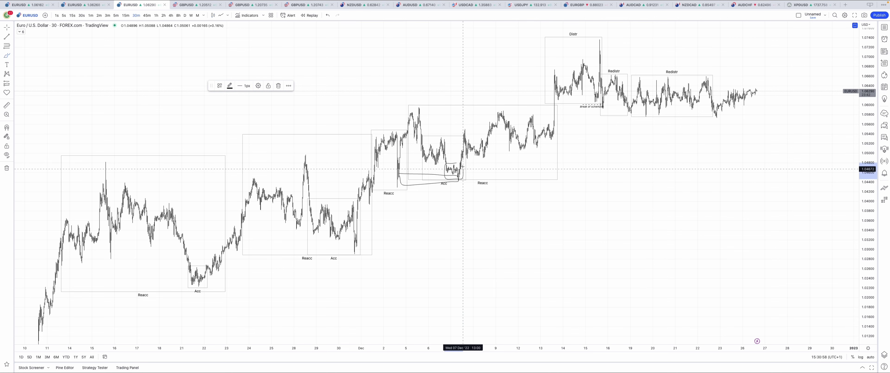
key(ctrl+z)
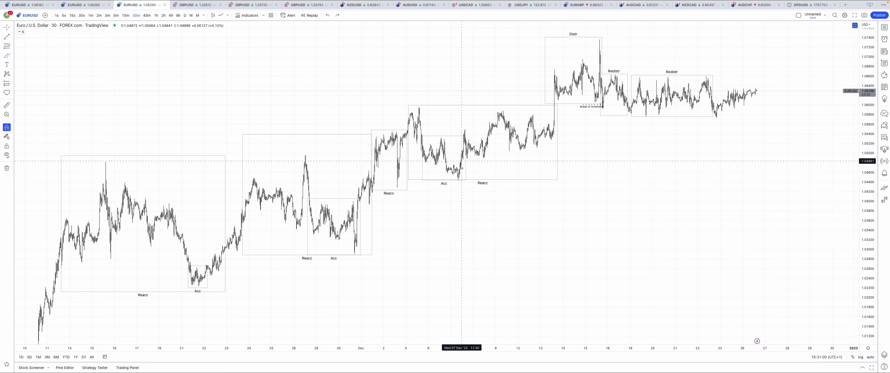
- Brush the pullback and rally after the December Acc range plus an arrow across the Reacc highs, and undo both strokes
mouse_move(465, 130)
mouse_down()
mouse_move(475, 158)
mouse_move(514, 101)
mouse_up()
drag(421, 106, 526, 105)
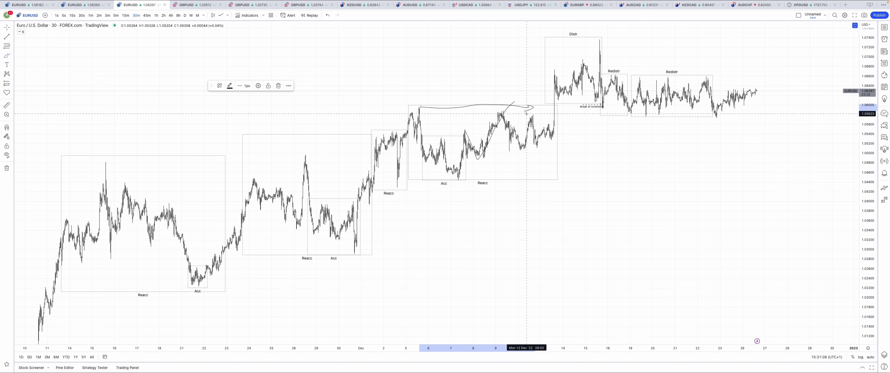
key(super+z)
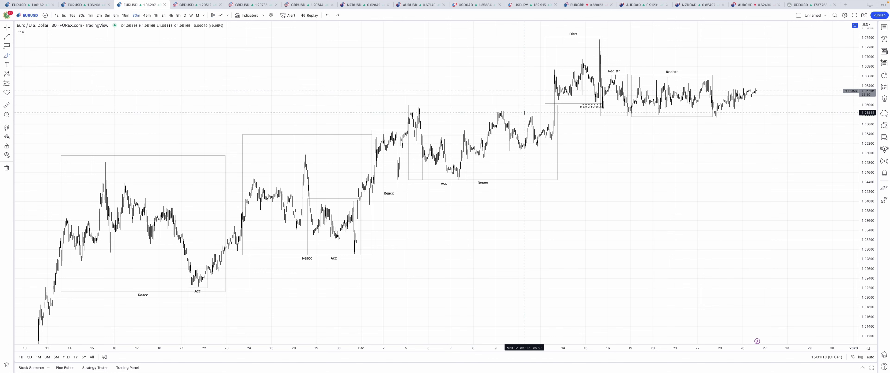
- Draw a rectangle over the first Redistr range's highs, about 1.0654 to 1.0666, from 15 to 16 December, and apply the grey-fill template
scroll(524, 112, up, 5)
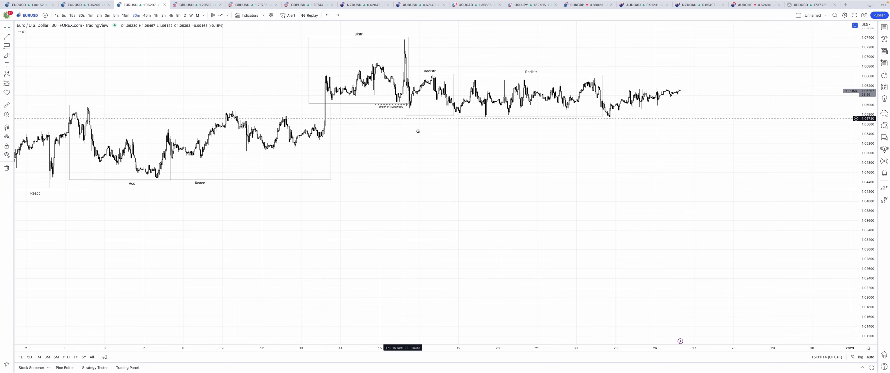
scroll(431, 180, up, 5)
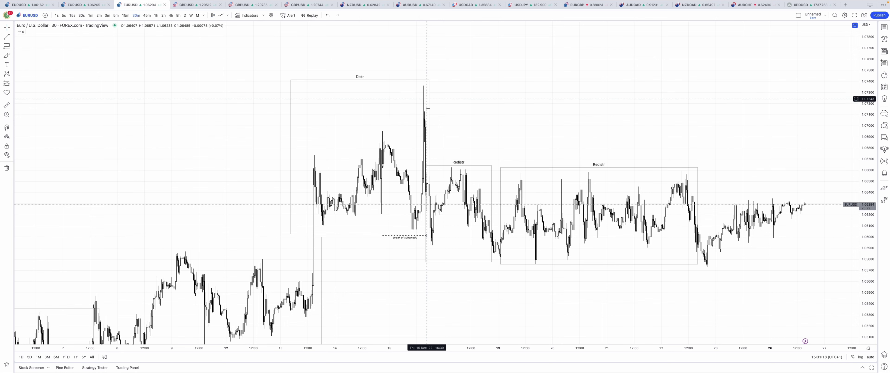
drag(400, 256, 387, 237)
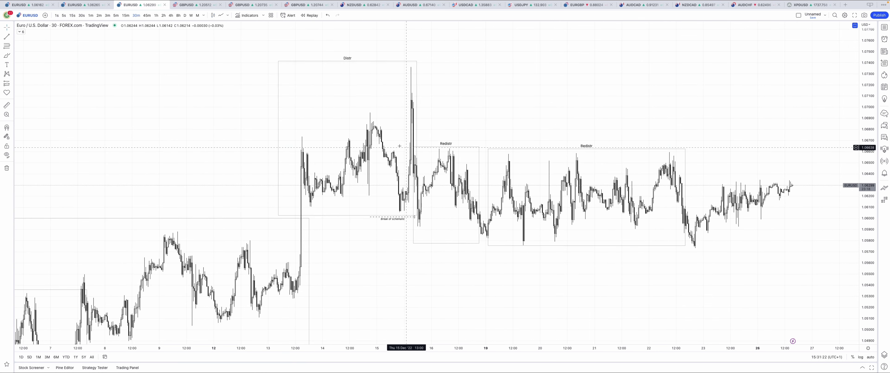
click(12, 55)
click(35, 69)
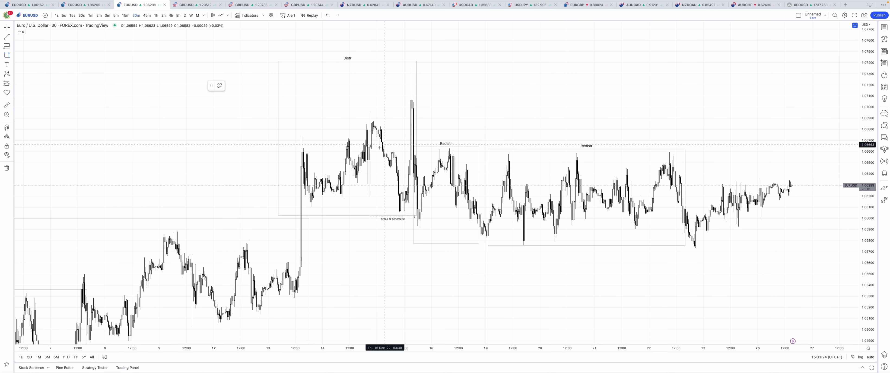
drag(401, 145, 462, 157)
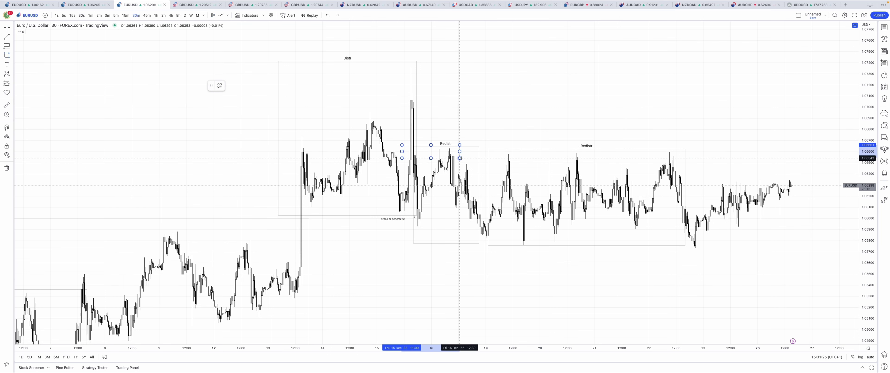
click(219, 87)
click(235, 150)
drag(497, 115, 441, 84)
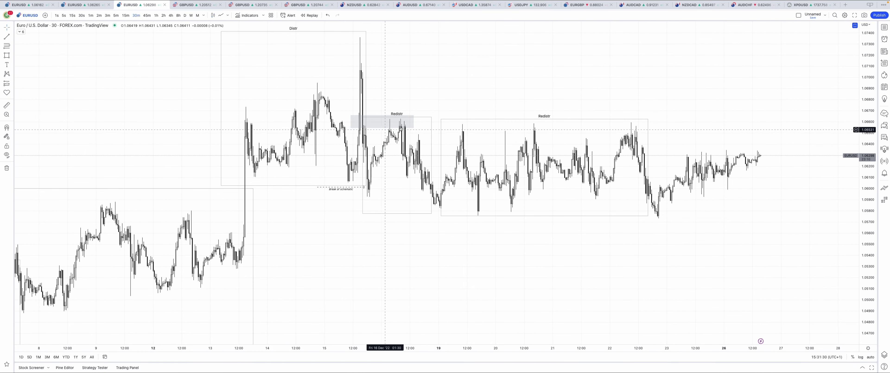
- Draw a horizontal trend line just under the first Redistr range's initial low, and delete it
click(6, 36)
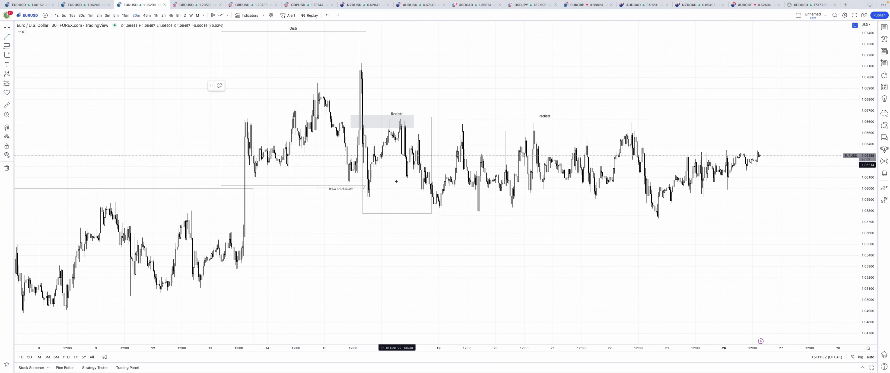
click(371, 199)
click(430, 199)
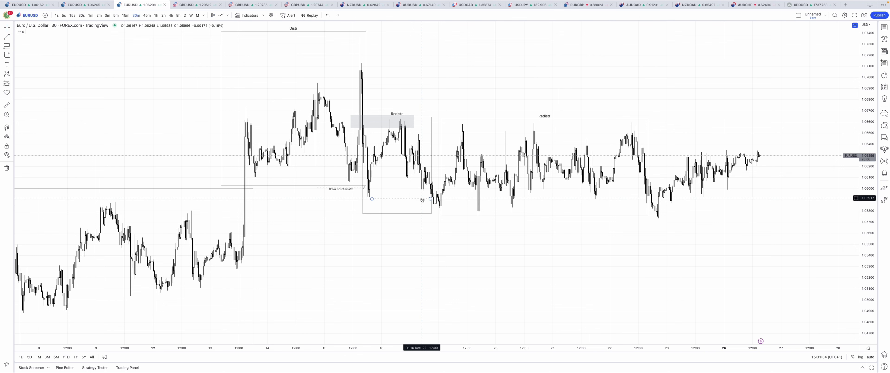
key(Delete)
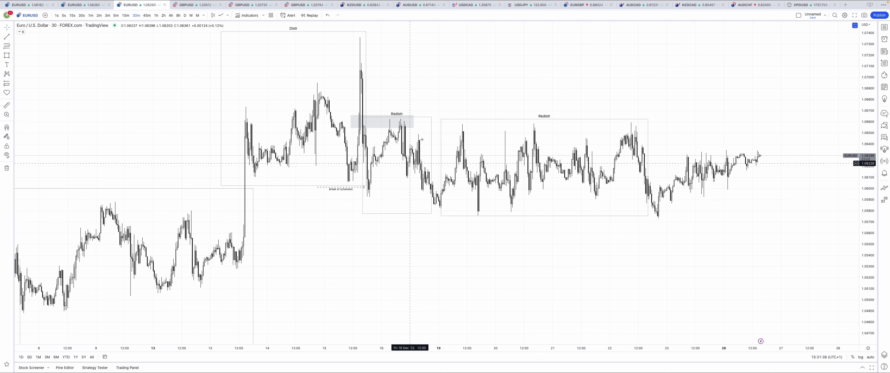
- Reposition and stretch the grey zone across the second Redistr range's highs, about 1.0653 to 1.0664, from 16 to 22 December
click(351, 120)
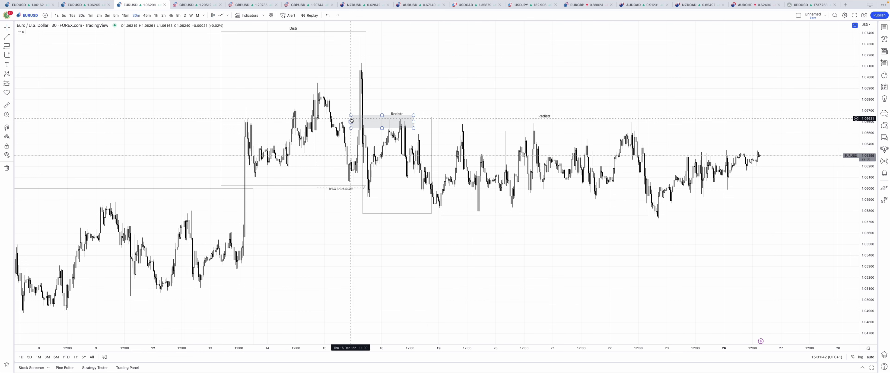
drag(351, 121, 640, 124)
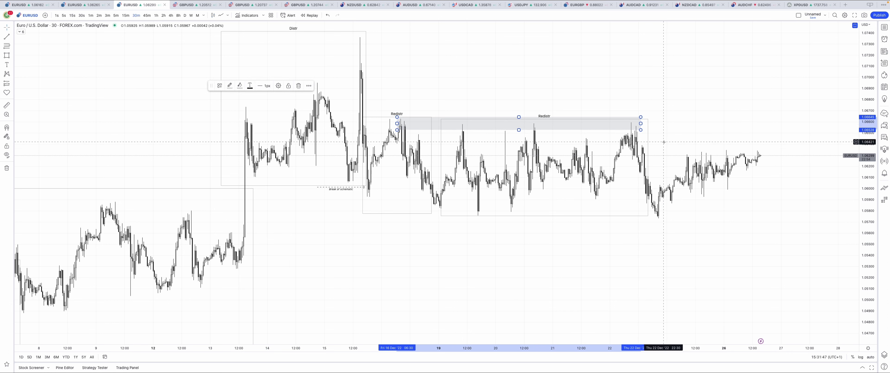
- Draw a horizontal trend line along the lows of the second Redistr range, and delete it
key(alt+t)
drag(485, 216, 647, 216)
key(Delete)
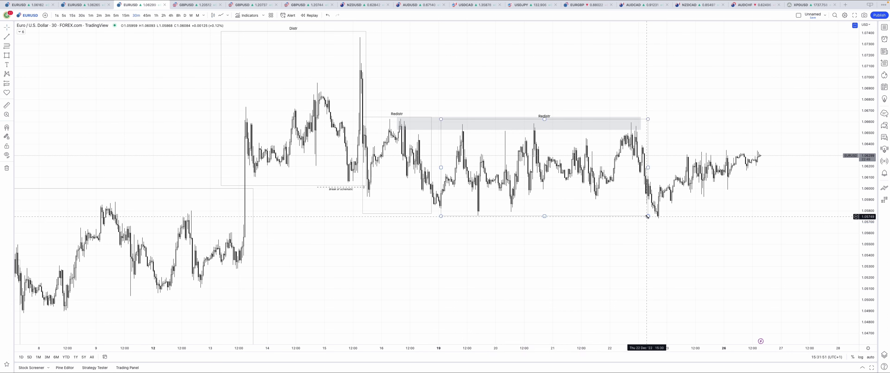